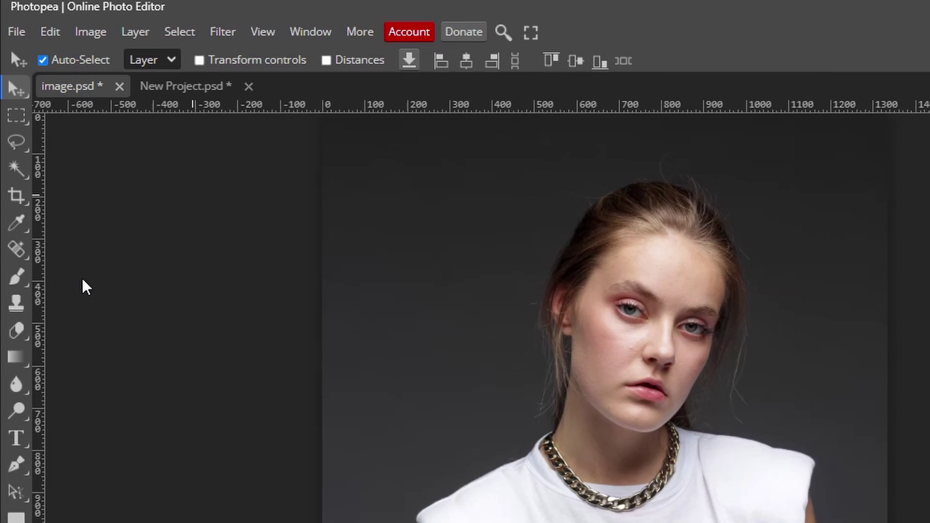
Quick-select the white shirt from the left shoulder down to its bottom edge.
{"action": "left_click", "coordinate": [19, 177]}
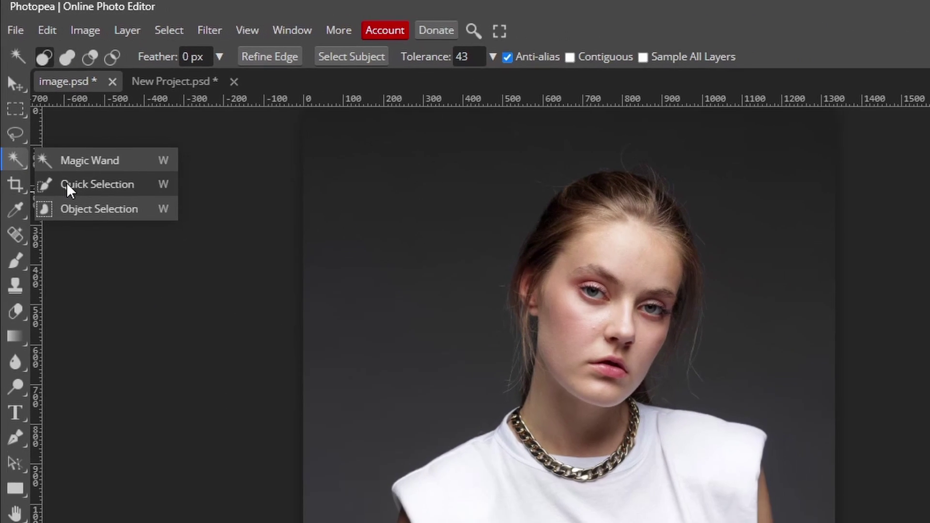
{"action": "left_click", "coordinate": [73, 205]}
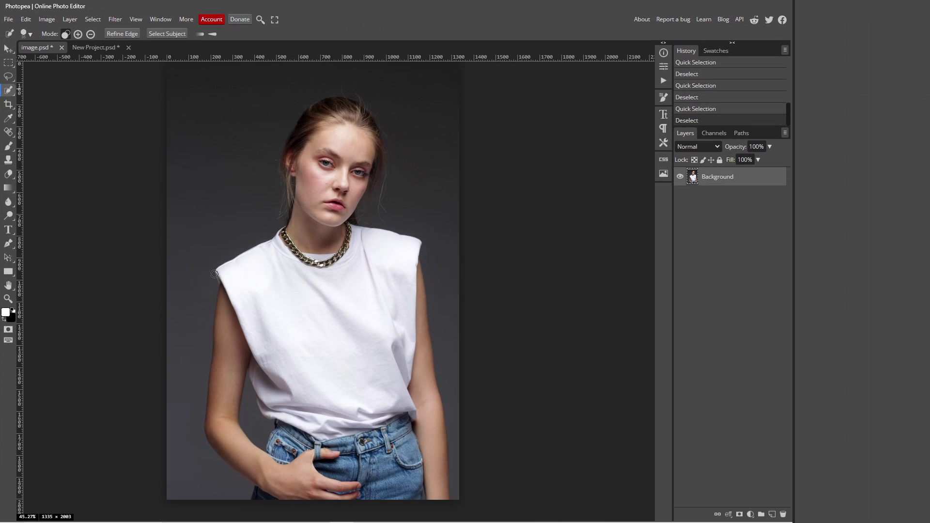
{"action": "mouse_move", "coordinate": [214, 275]}
{"action": "left_mouse_down"}
{"action": "mouse_move", "coordinate": [287, 342]}
{"action": "mouse_move", "coordinate": [328, 361]}
{"action": "mouse_move", "coordinate": [329, 372]}
{"action": "left_mouse_up"}
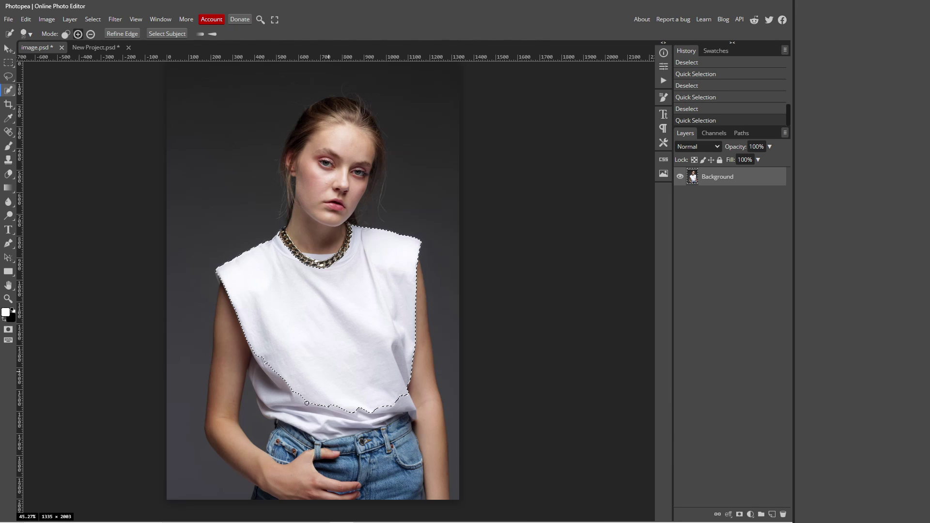
{"action": "left_click", "coordinate": [307, 409]}
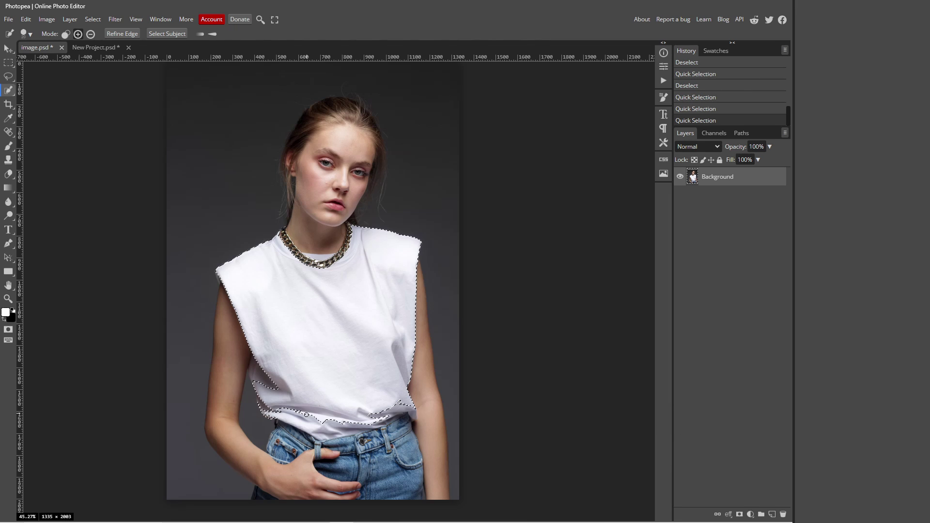
{"action": "left_click", "coordinate": [304, 417]}
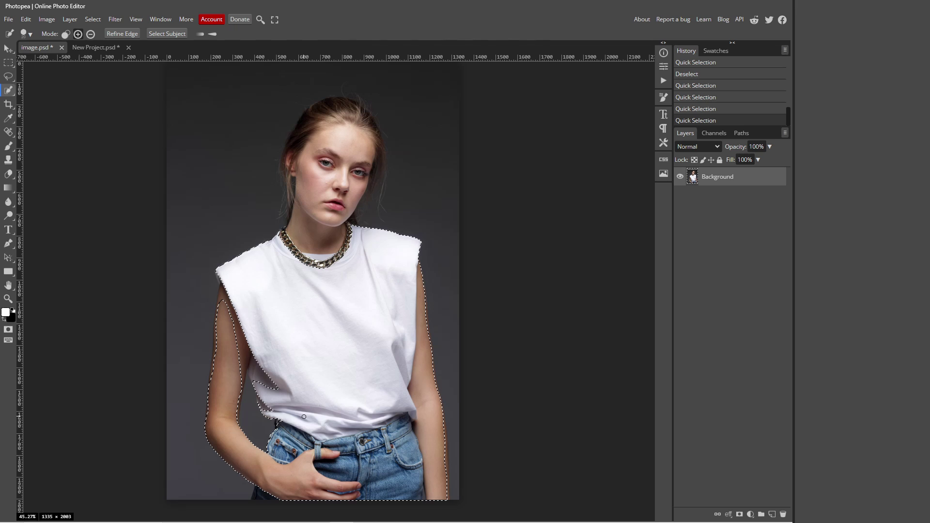
Subtract the left forearm and the jeans pocket area from the selection.
{"action": "key", "text": "alt"}
{"action": "left_click_drag", "start_coordinate": [204, 435], "coordinate": [233, 438]}
{"action": "mouse_move", "coordinate": [282, 454]}
{"action": "left_mouse_down"}
{"action": "mouse_move", "coordinate": [284, 486]}
{"action": "mouse_move", "coordinate": [316, 490]}
{"action": "mouse_move", "coordinate": [377, 470]}
{"action": "mouse_move", "coordinate": [355, 444]}
{"action": "mouse_move", "coordinate": [334, 452]}
{"action": "left_mouse_up"}
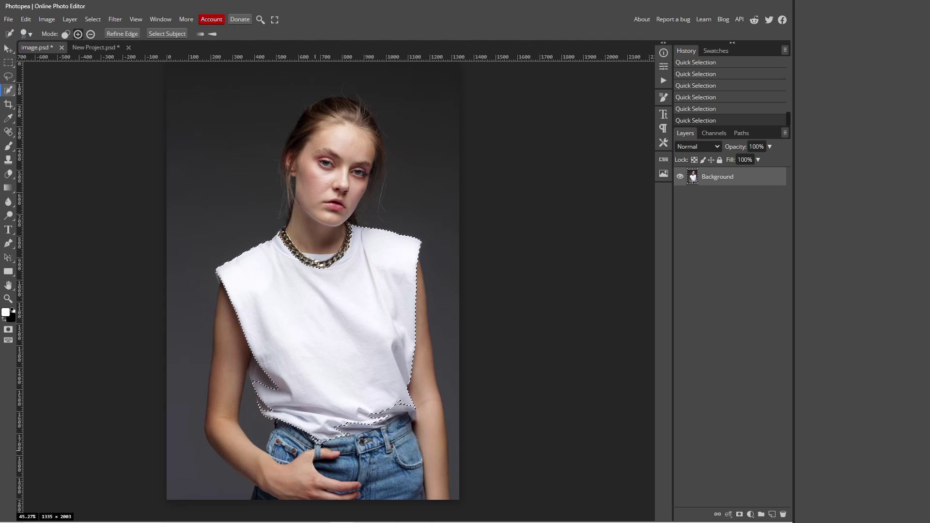
Zoom in on the lower-left fold, lasso-add the missed patch, and trim the excess area.
{"action": "left_click", "coordinate": [8, 298]}
{"action": "left_click_drag", "start_coordinate": [251, 371], "coordinate": [280, 391]}
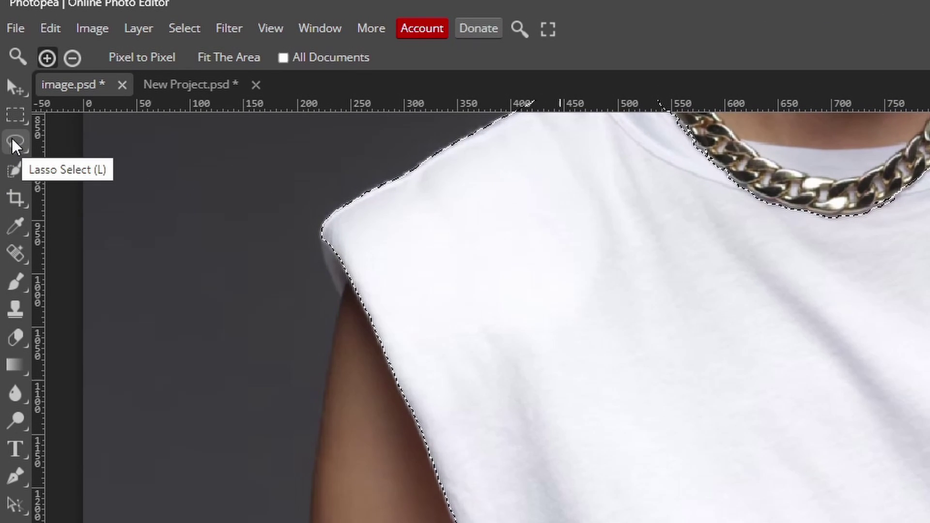
{"action": "left_click", "coordinate": [13, 141]}
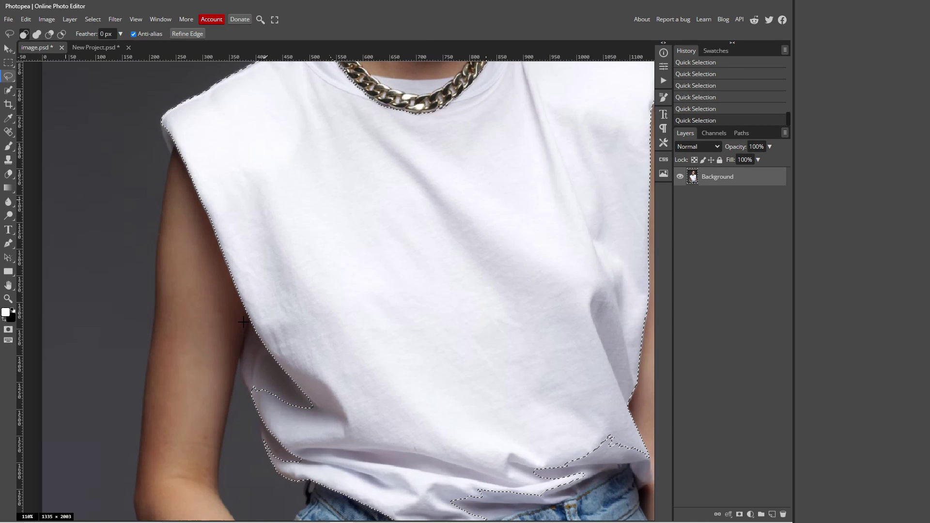
{"action": "key", "text": "shift"}
{"action": "mouse_move", "coordinate": [250, 320]}
{"action": "left_mouse_down"}
{"action": "mouse_move", "coordinate": [249, 371]}
{"action": "mouse_move", "coordinate": [292, 380]}
{"action": "mouse_move", "coordinate": [318, 341]}
{"action": "mouse_move", "coordinate": [300, 313]}
{"action": "mouse_move", "coordinate": [253, 320]}
{"action": "left_mouse_up"}
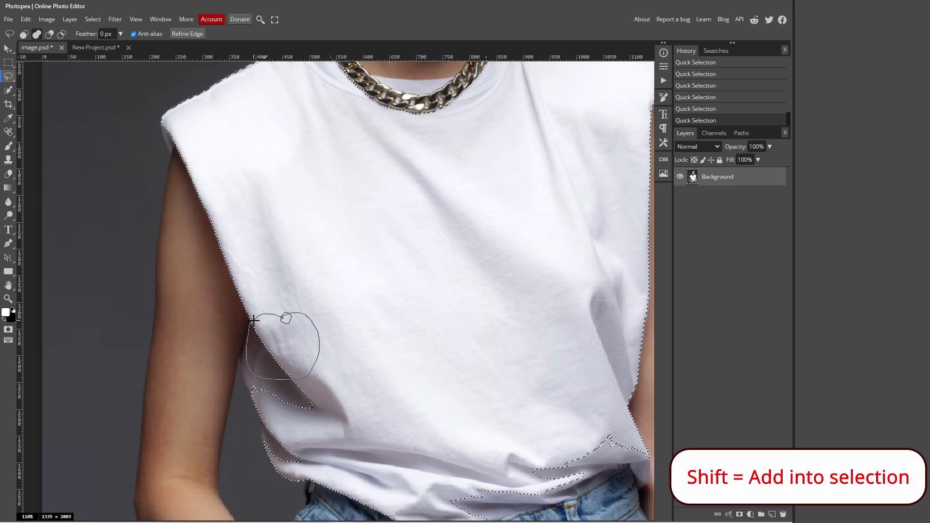
{"action": "left_click_drag", "start_coordinate": [253, 320], "coordinate": [253, 321]}
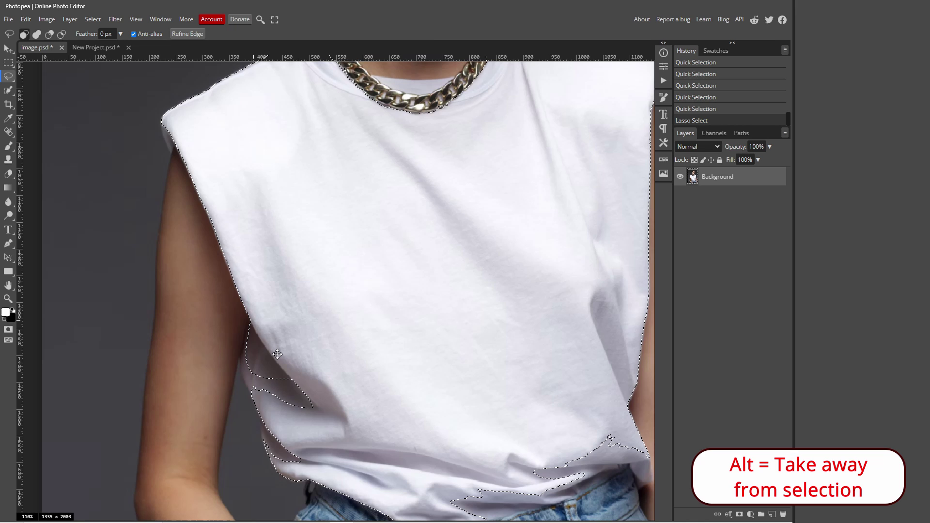
{"action": "key", "text": "alt"}
{"action": "mouse_move", "coordinate": [285, 380]}
{"action": "left_mouse_down"}
{"action": "mouse_move", "coordinate": [273, 395]}
{"action": "mouse_move", "coordinate": [294, 433]}
{"action": "mouse_move", "coordinate": [342, 423]}
{"action": "mouse_move", "coordinate": [376, 361]}
{"action": "mouse_move", "coordinate": [360, 324]}
{"action": "mouse_move", "coordinate": [292, 338]}
{"action": "mouse_move", "coordinate": [274, 379]}
{"action": "left_mouse_up"}
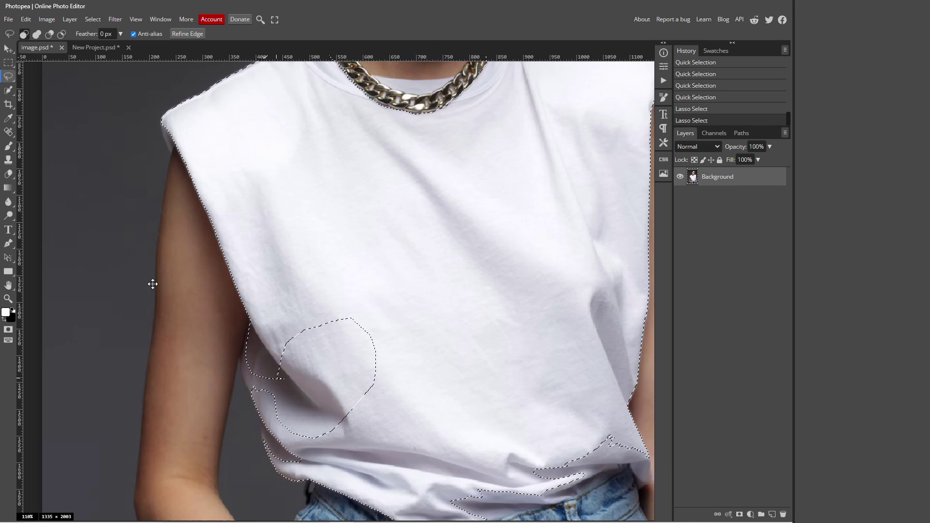
Switch to the New Project.psd document and zoom in slightly on its portrait.
{"action": "left_click", "coordinate": [8, 298]}
{"action": "scroll", "coordinate": [196, 300], "scroll_direction": "down", "scroll_amount": 5}
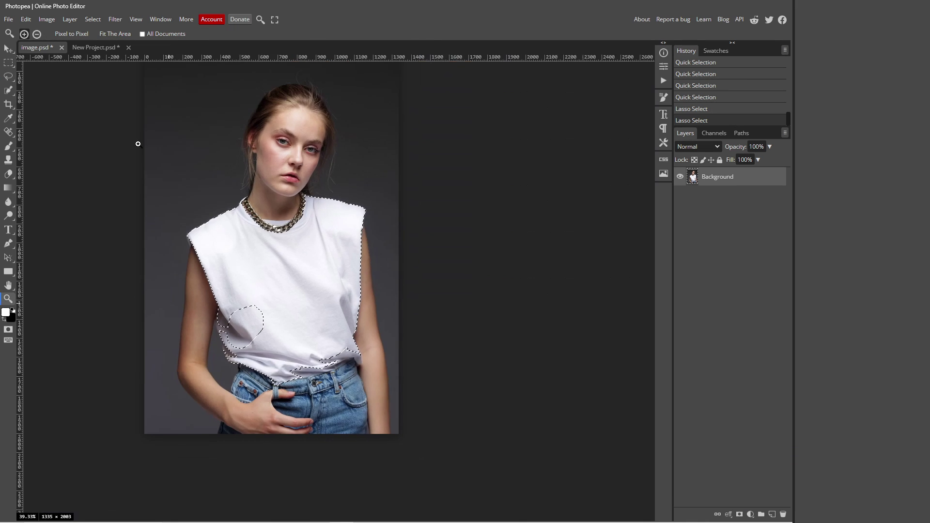
{"action": "left_click", "coordinate": [82, 46]}
{"action": "left_click", "coordinate": [383, 321]}
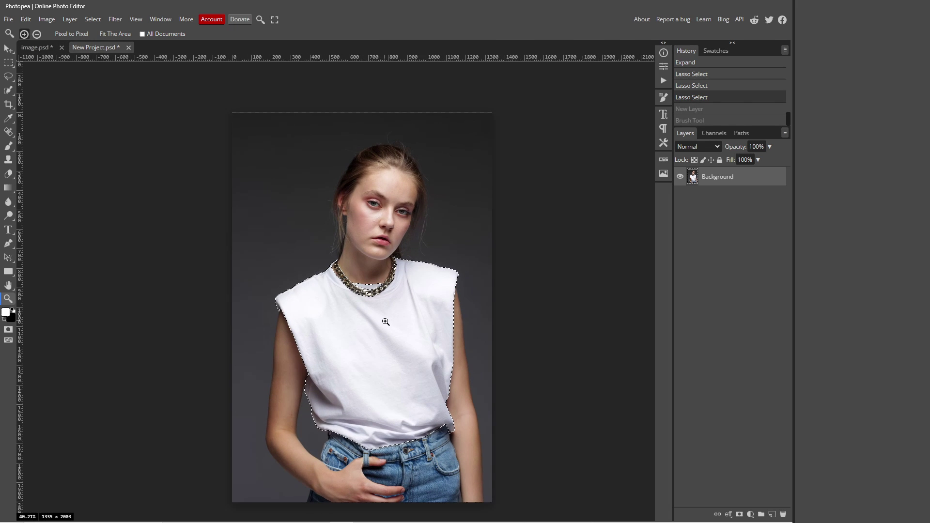
{"action": "scroll", "coordinate": [385, 321], "scroll_direction": "up", "scroll_amount": 1}
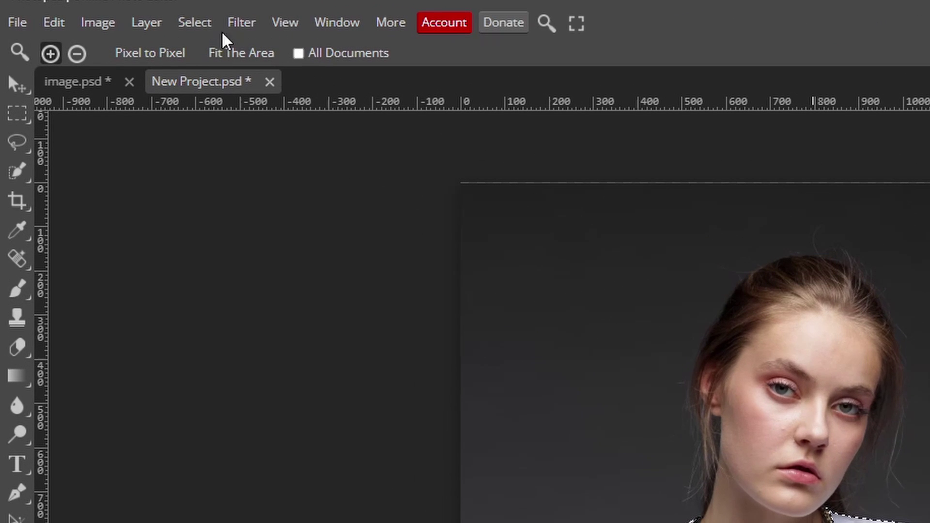
Expand the shirt selection by 1 px.
{"action": "left_click", "coordinate": [192, 25]}
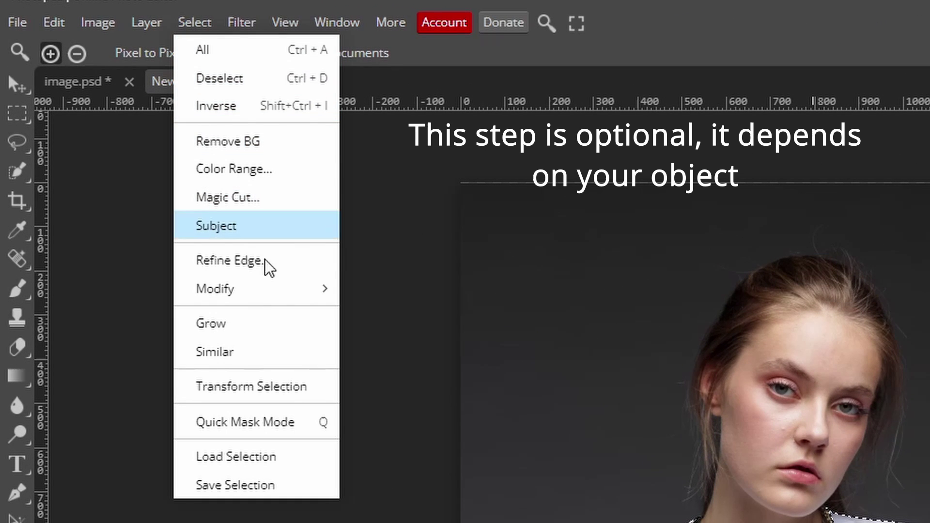
{"action": "mouse_move", "coordinate": [270, 288]}
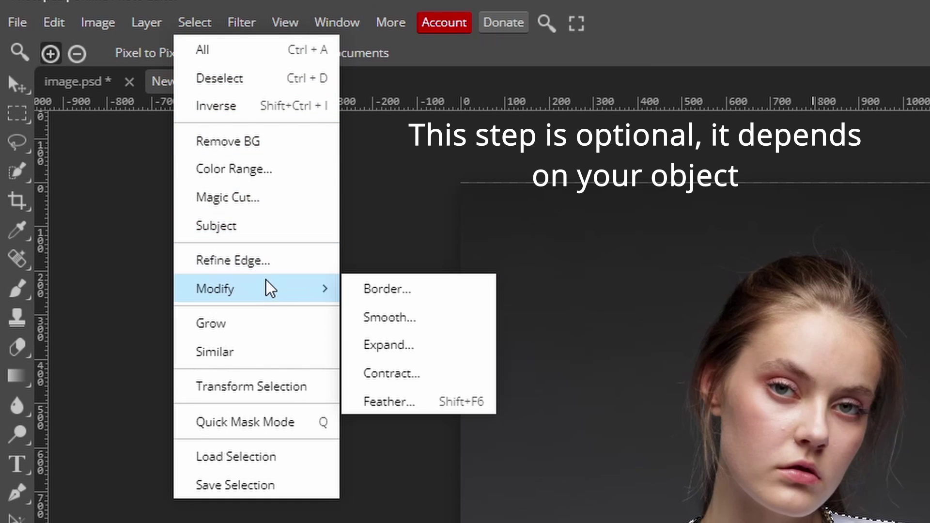
{"action": "left_click", "coordinate": [386, 347]}
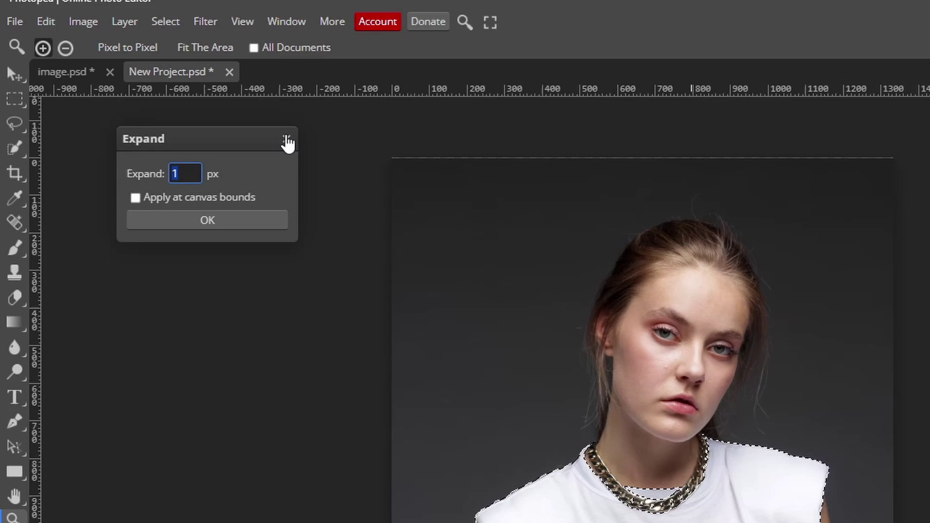
{"action": "left_click", "coordinate": [337, 161]}
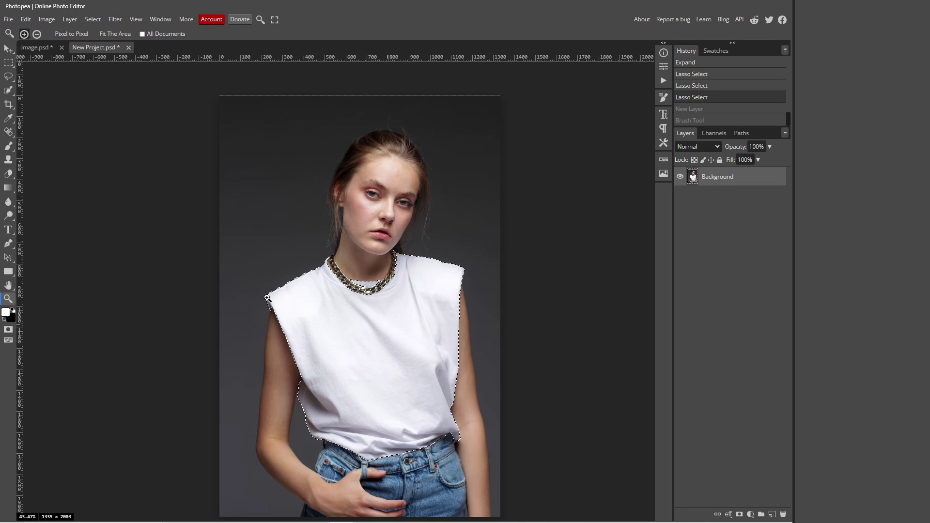
Zoom in to inspect the right shoulder's selection edge, then zoom back out to the whole portrait.
{"action": "left_click_drag", "start_coordinate": [470, 264], "coordinate": [535, 336]}
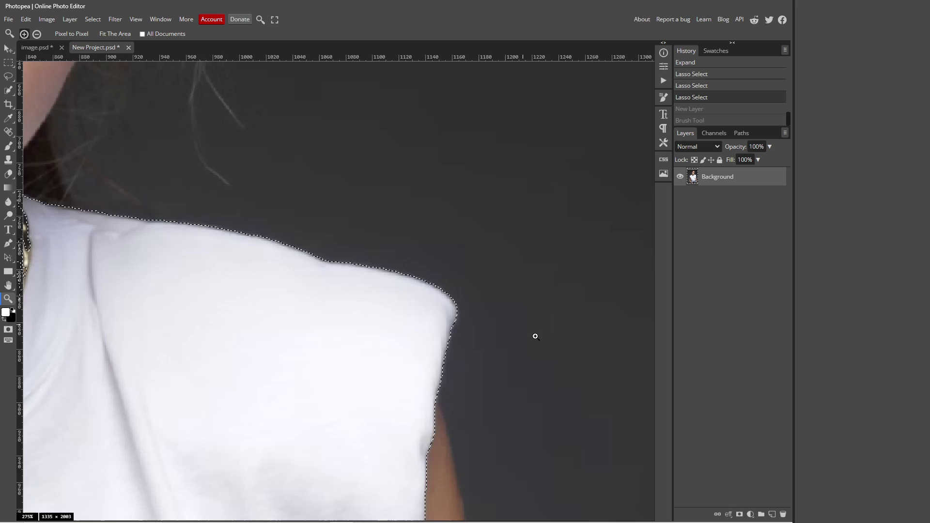
{"action": "left_click", "coordinate": [535, 336]}
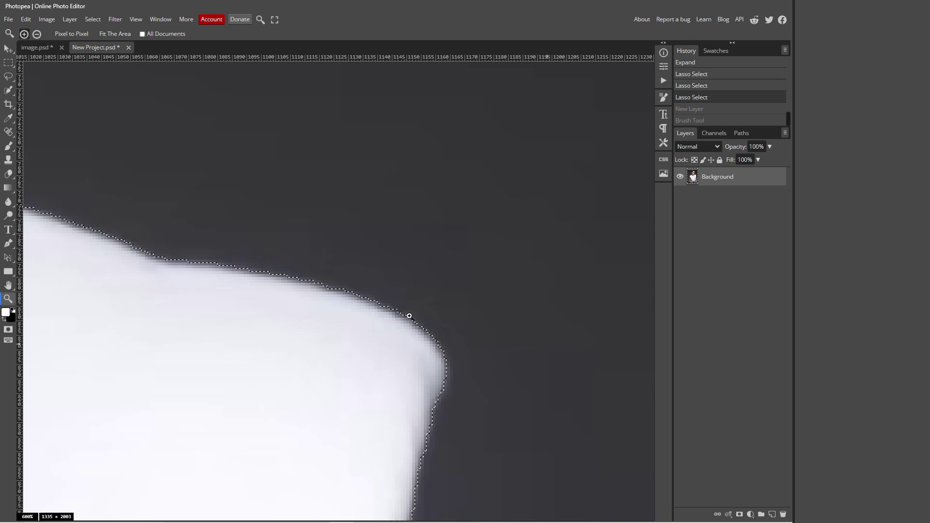
{"action": "left_click_drag", "start_coordinate": [410, 316], "coordinate": [438, 332]}
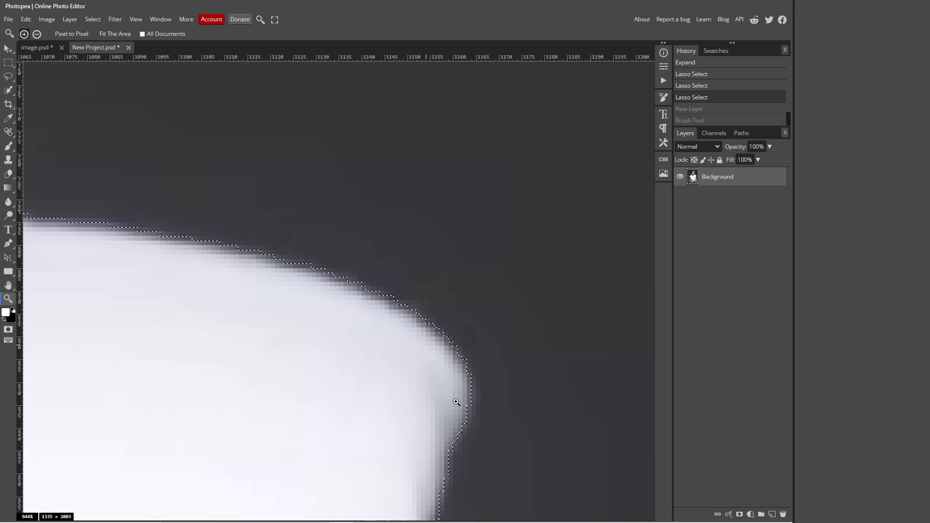
{"action": "left_click", "coordinate": [433, 377], "text": "alt"}
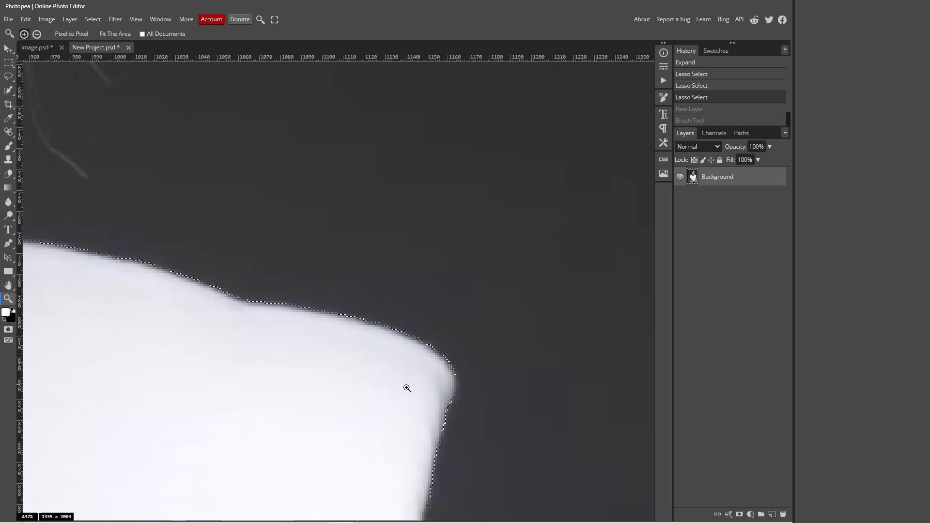
{"action": "left_click_drag", "start_coordinate": [407, 388], "coordinate": [351, 403]}
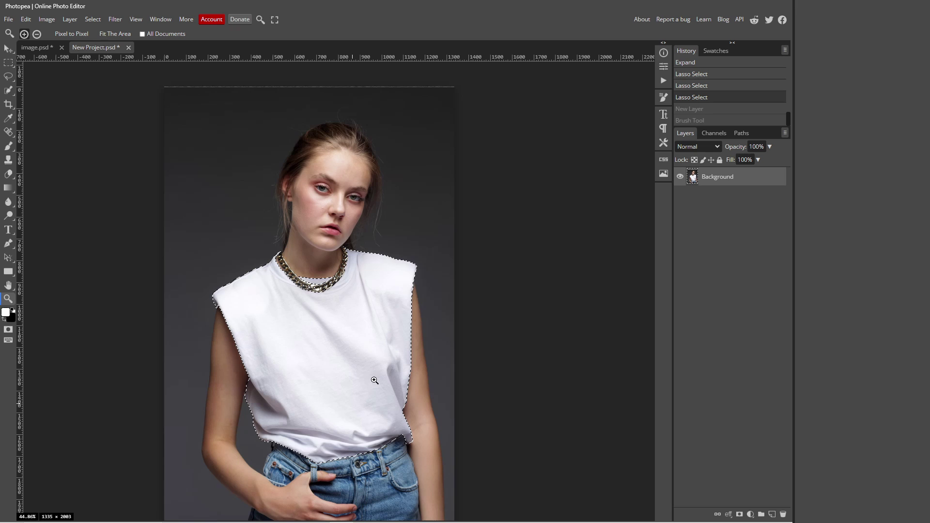
Add a light-blue Color Fill layer, masked to the selected shirt.
{"action": "scroll", "coordinate": [373, 384], "scroll_direction": "down", "scroll_amount": 2}
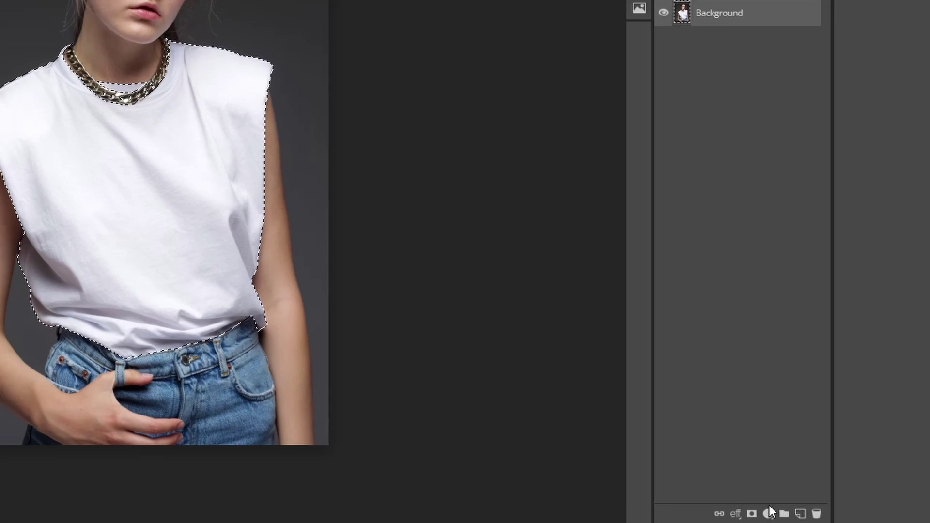
{"action": "left_click", "coordinate": [780, 514]}
{"action": "left_click", "coordinate": [741, 234]}
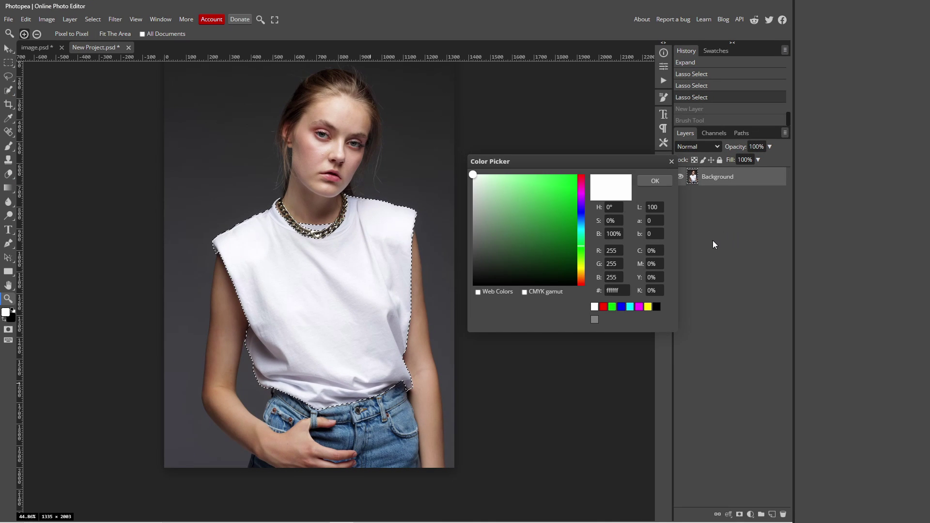
{"action": "left_click_drag", "start_coordinate": [564, 163], "coordinate": [558, 176]}
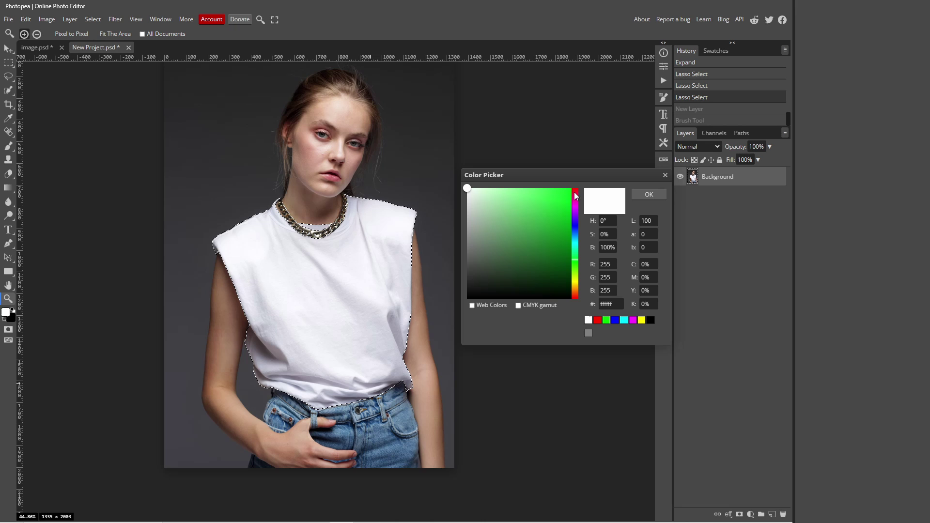
{"action": "left_click", "coordinate": [575, 239]}
{"action": "left_click", "coordinate": [524, 199]}
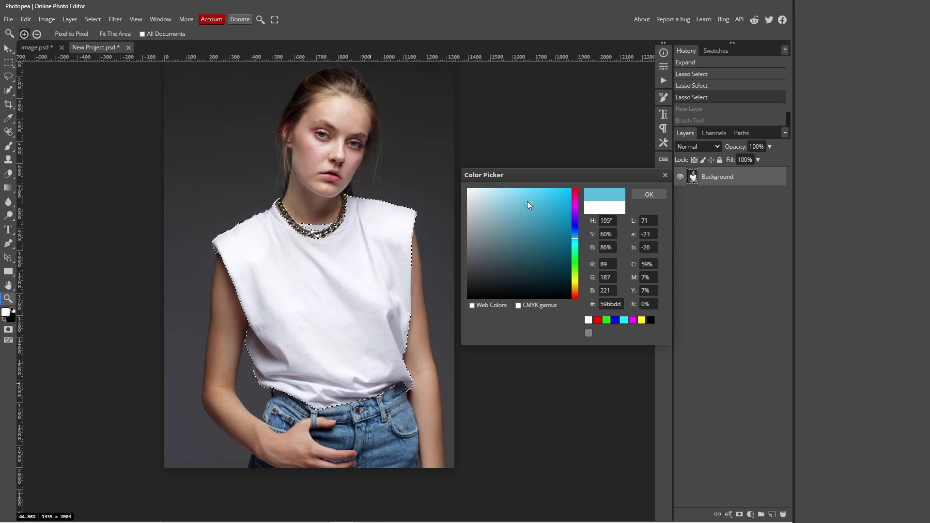
{"action": "left_click", "coordinate": [644, 195]}
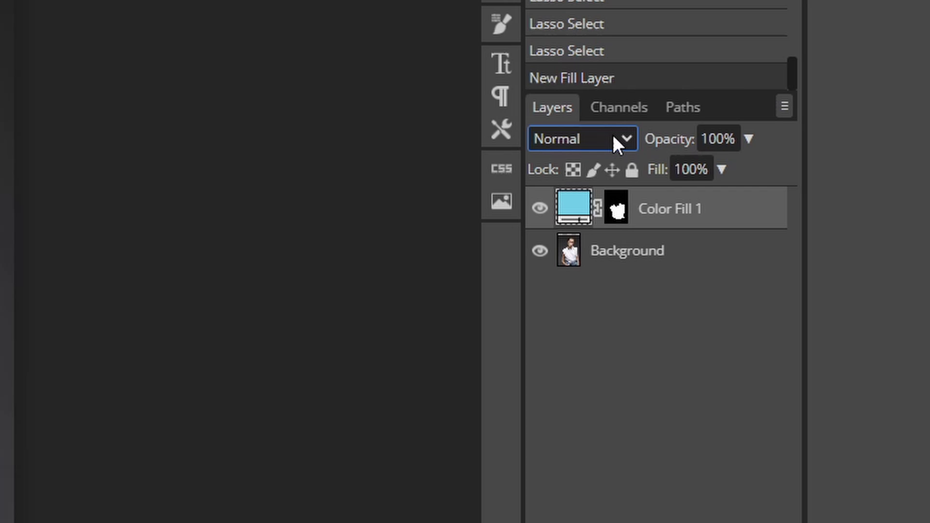
Set Color Fill 1's blend mode to Linear Burn and inspect the shirt's right edge.
{"action": "left_click", "coordinate": [614, 137]}
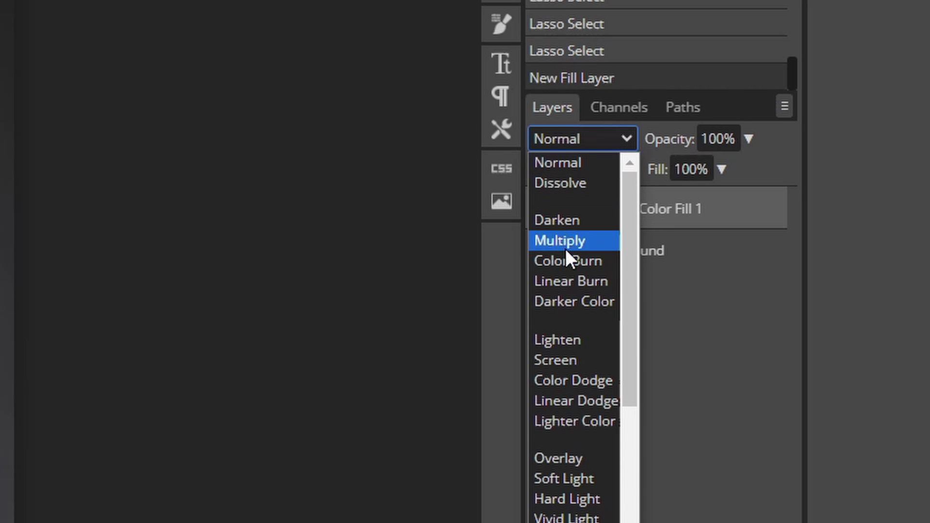
{"action": "left_click", "coordinate": [571, 281]}
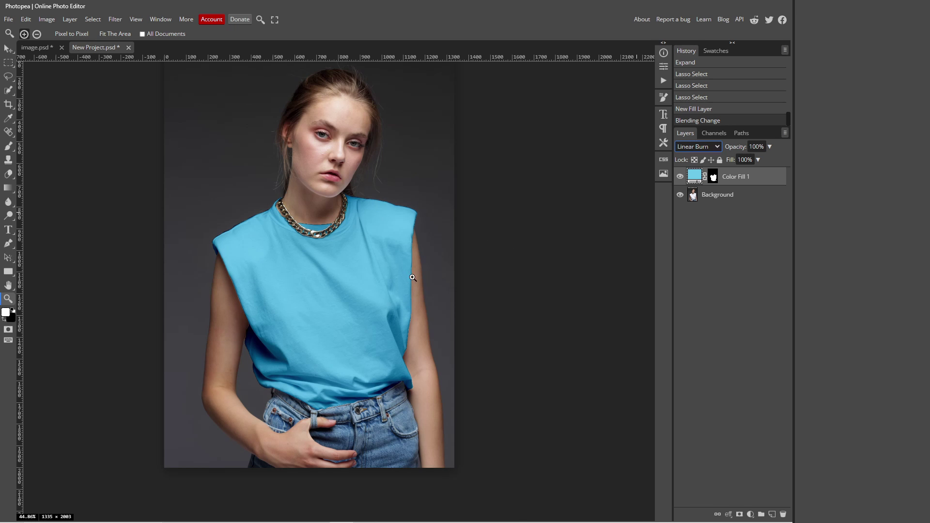
{"action": "left_click_drag", "start_coordinate": [412, 277], "coordinate": [459, 324]}
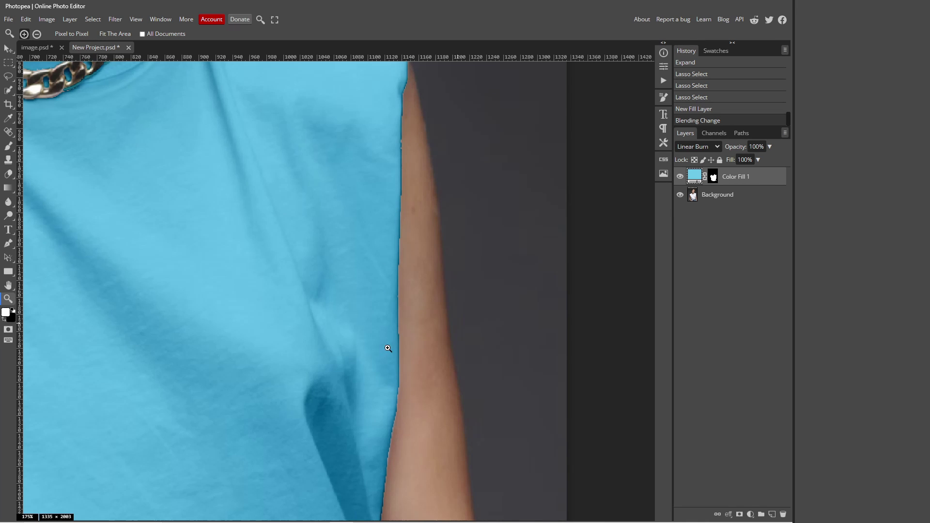
{"action": "scroll", "coordinate": [395, 307], "scroll_direction": "down", "scroll_amount": 2}
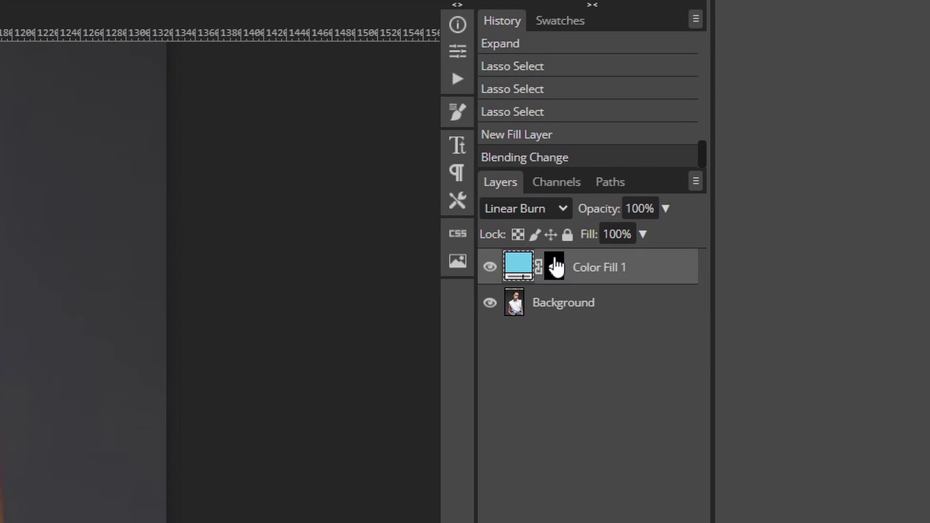
Feather Color Fill 1's mask by 2 px, then view the whole image again.
{"action": "left_click", "coordinate": [713, 177]}
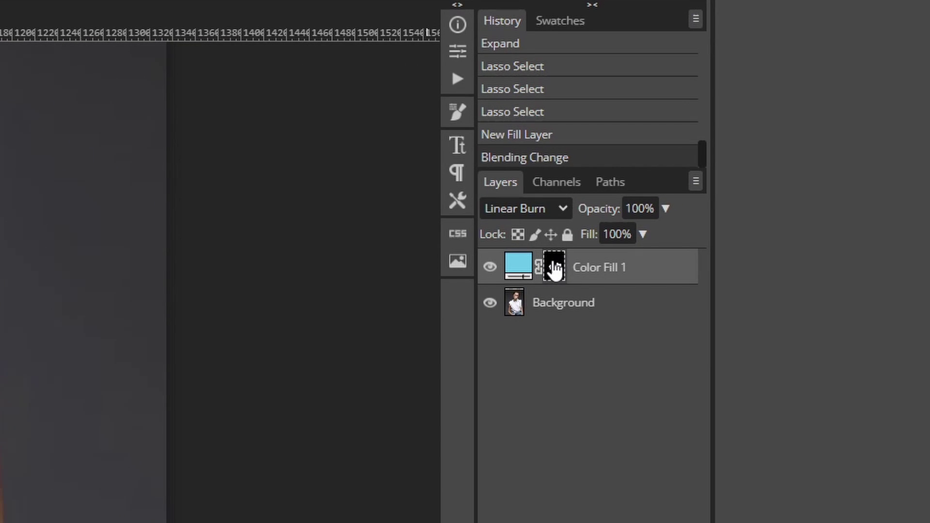
{"action": "double_click", "coordinate": [554, 267]}
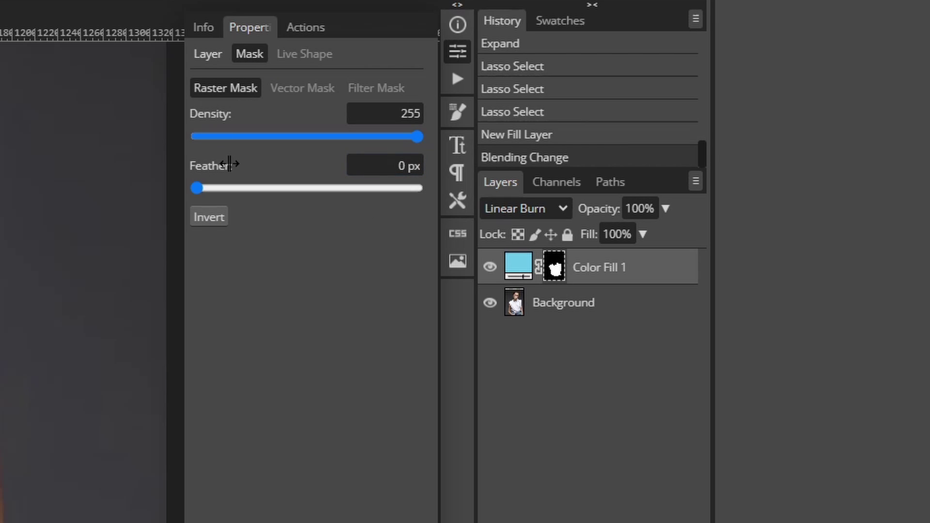
{"action": "double_click", "coordinate": [402, 165]}
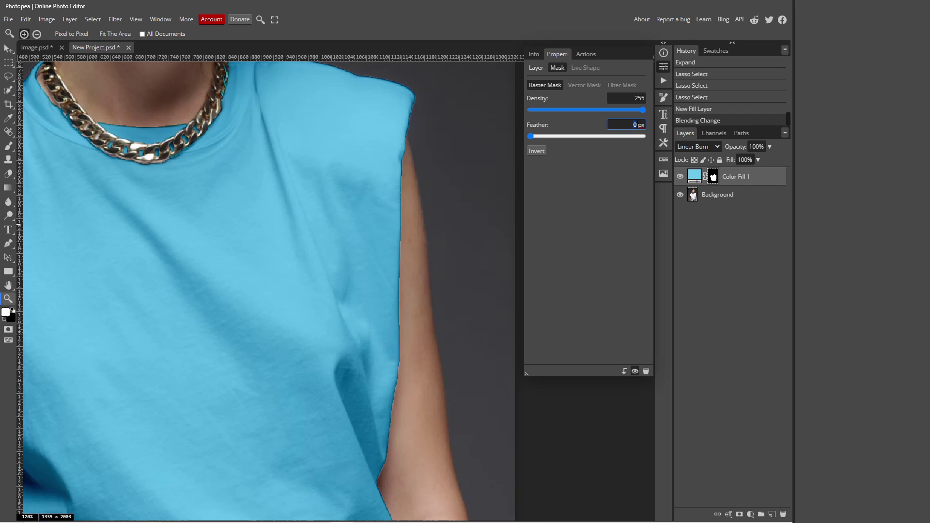
{"action": "key", "text": "Return"}
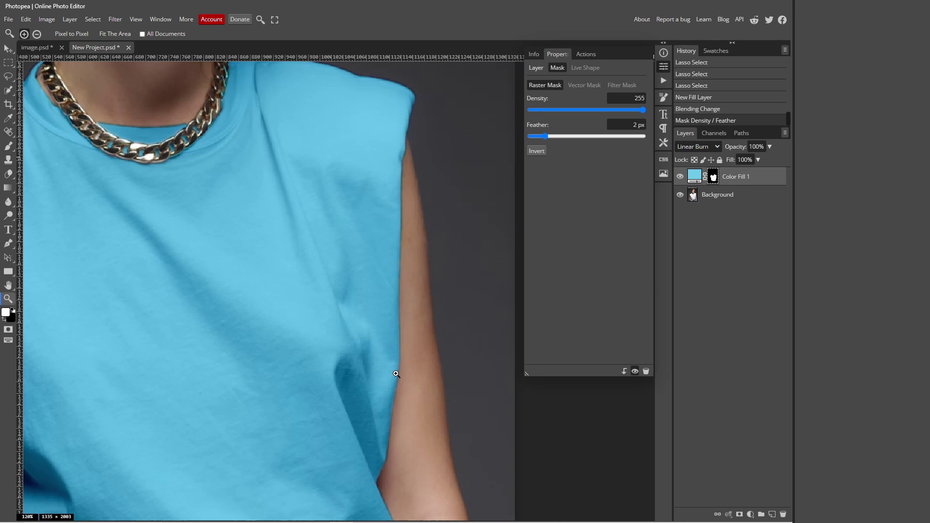
{"action": "left_click_drag", "start_coordinate": [404, 355], "coordinate": [382, 358]}
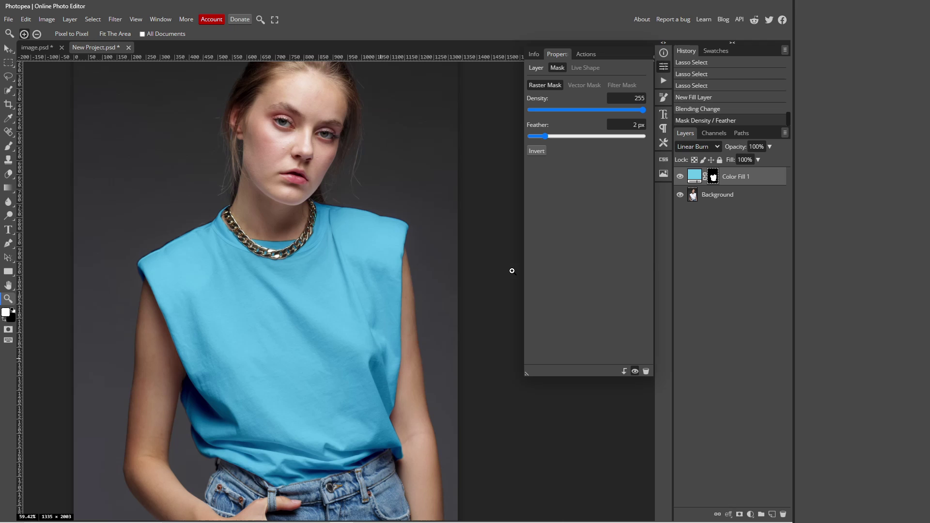
{"action": "left_click", "coordinate": [663, 68]}
{"action": "left_click", "coordinate": [458, 281], "text": "alt"}
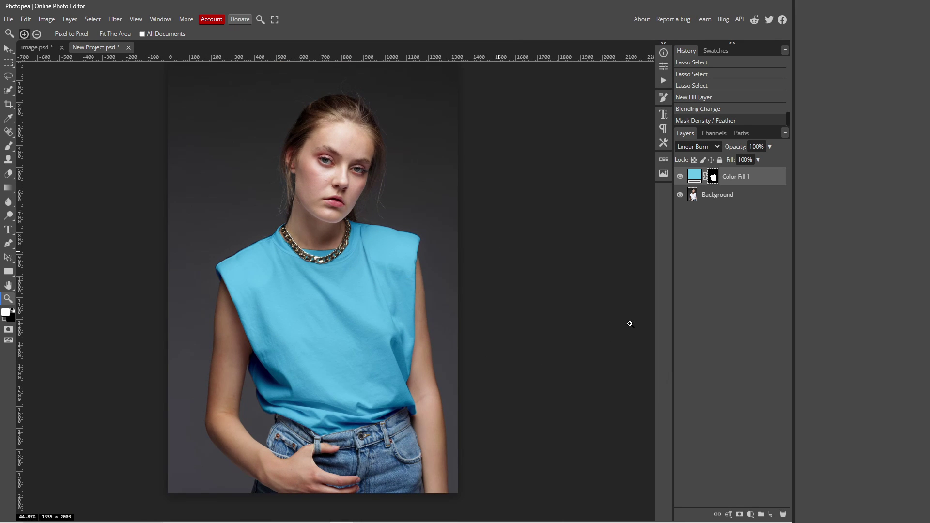
Change Color Fill 1's colour to purple (#bc6ce9).
{"action": "double_click", "coordinate": [694, 177]}
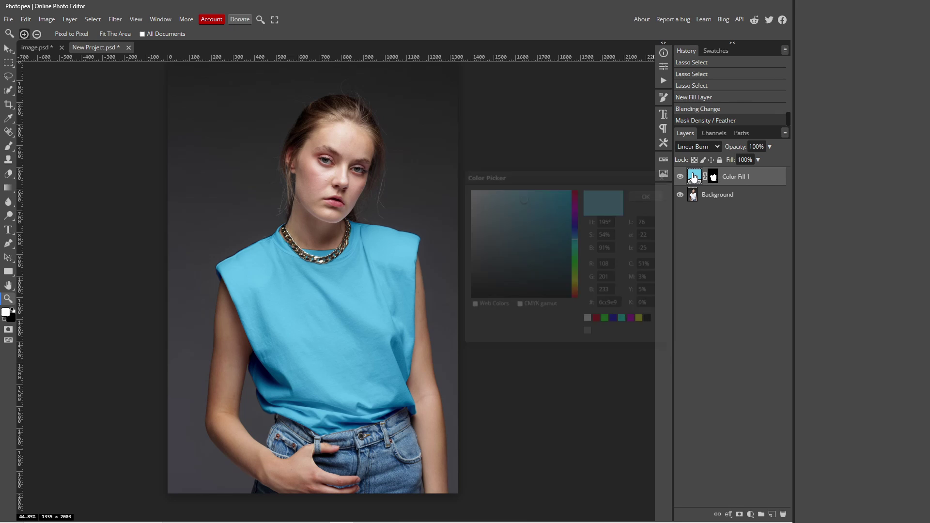
{"action": "left_click", "coordinate": [575, 200]}
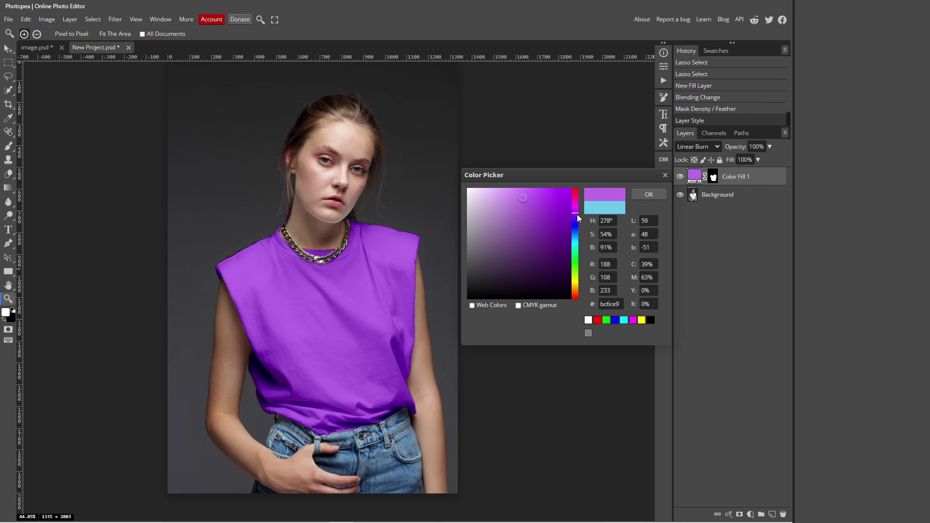